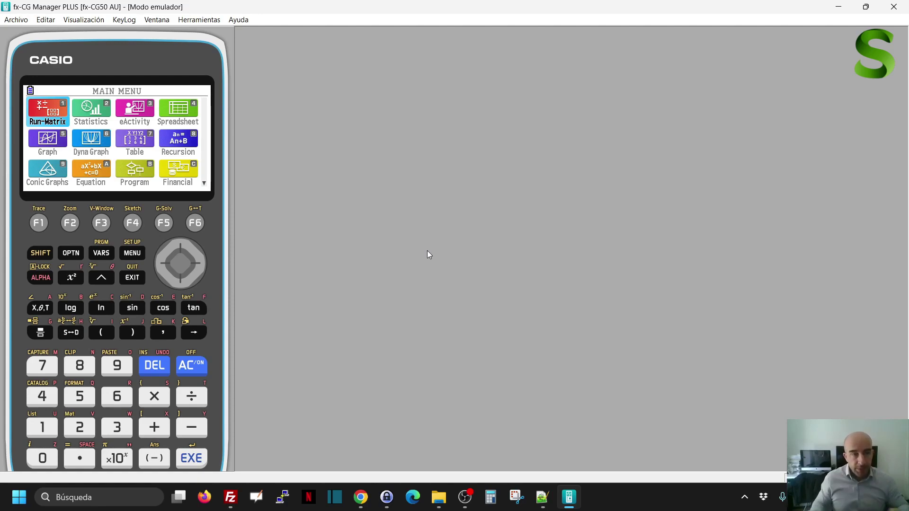
- Launch Run-Matrix from the highlighted icon on the calculator's MAIN MENU
key(Return)
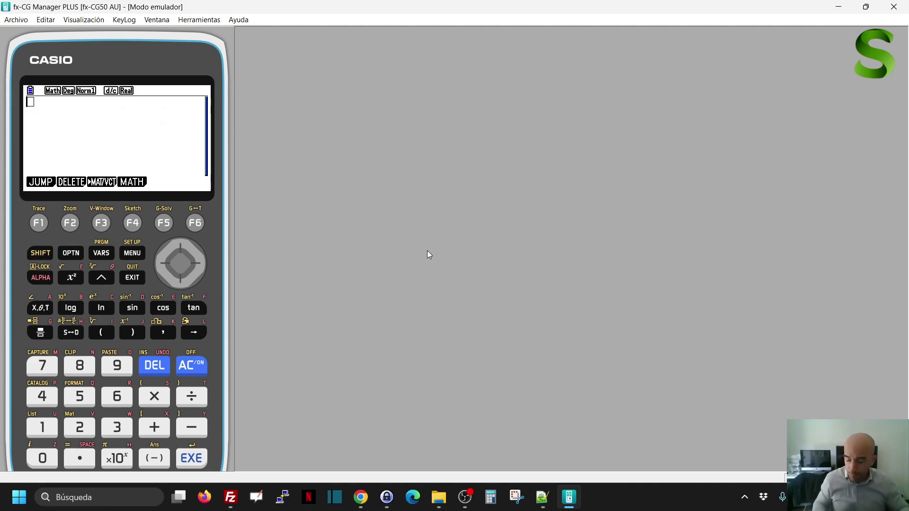
text(123456)
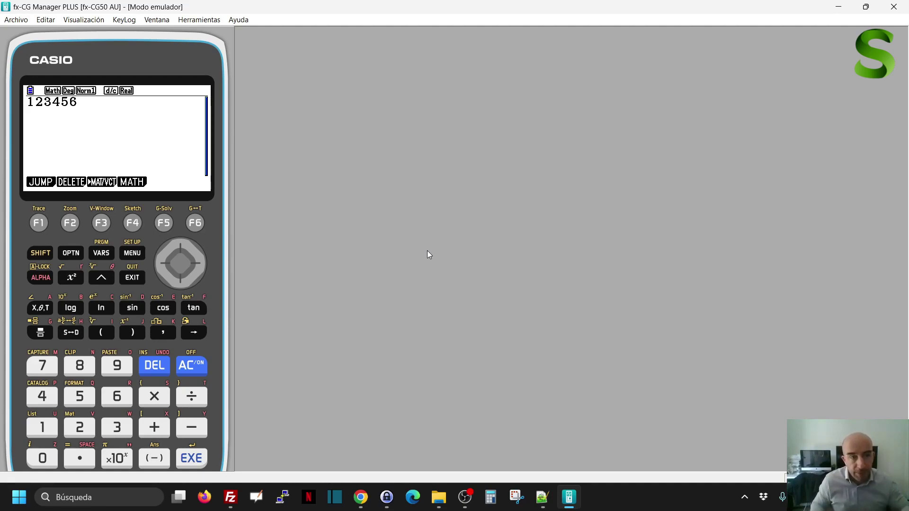
text(7890)
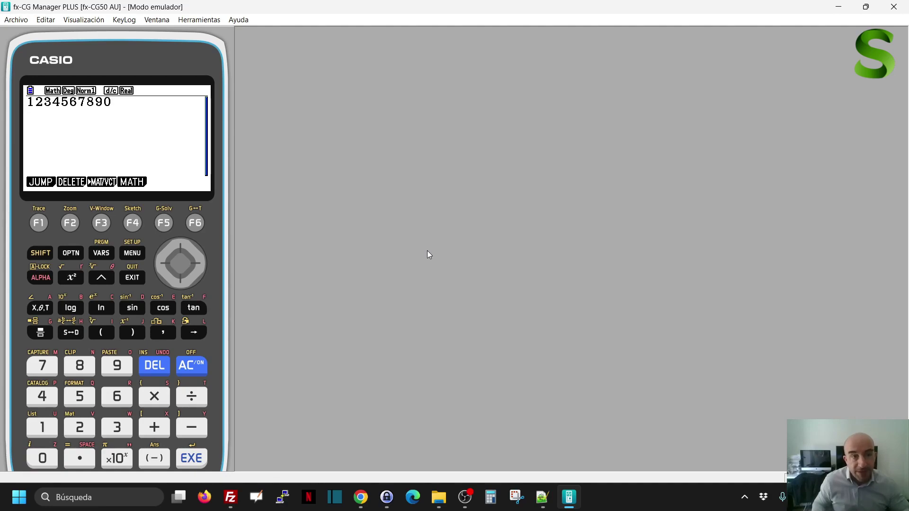
key(Return)
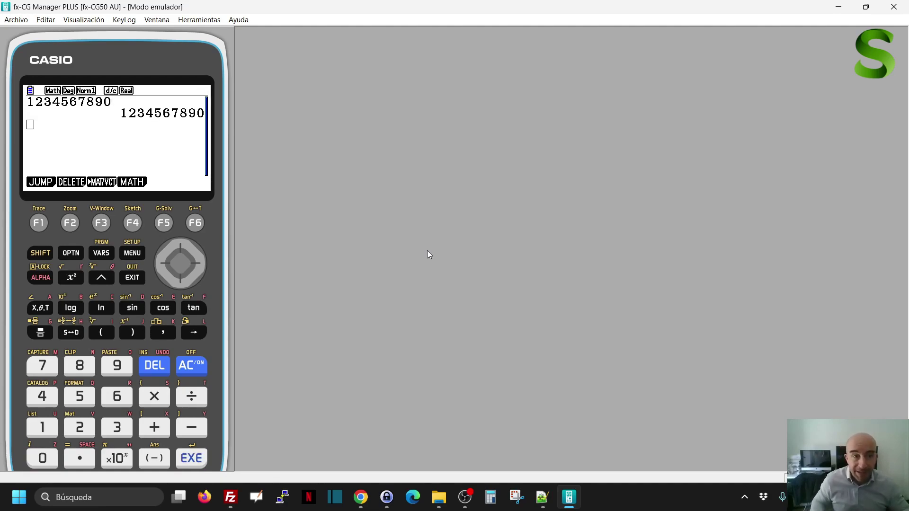
text(123456)
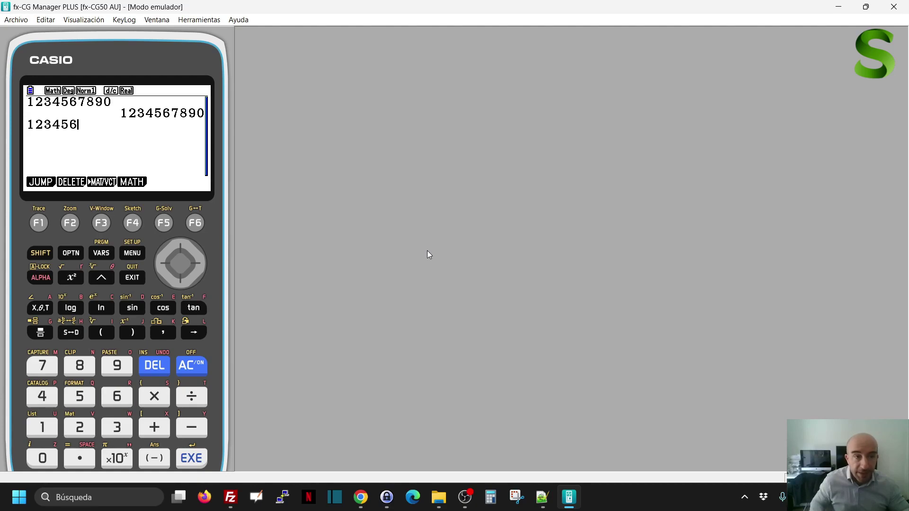
text(78901)
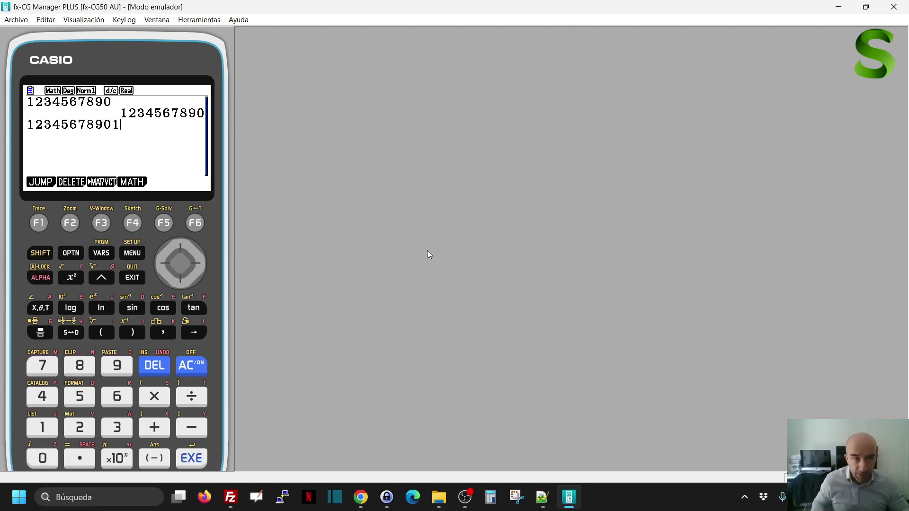
key(Return)
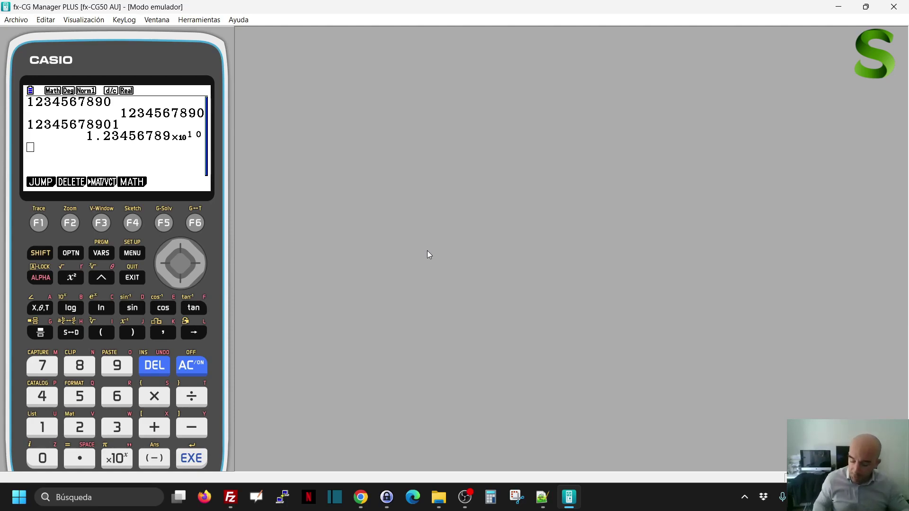
text(1232456)
key(Return)
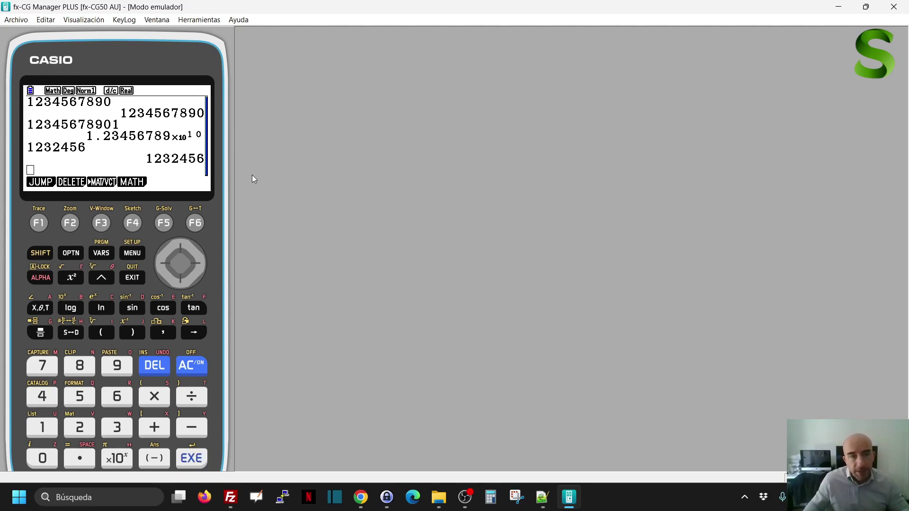
- In SET UP, change the Display setting to Sci with 3 digits, then exit setup
click(36, 254)
click(134, 253)
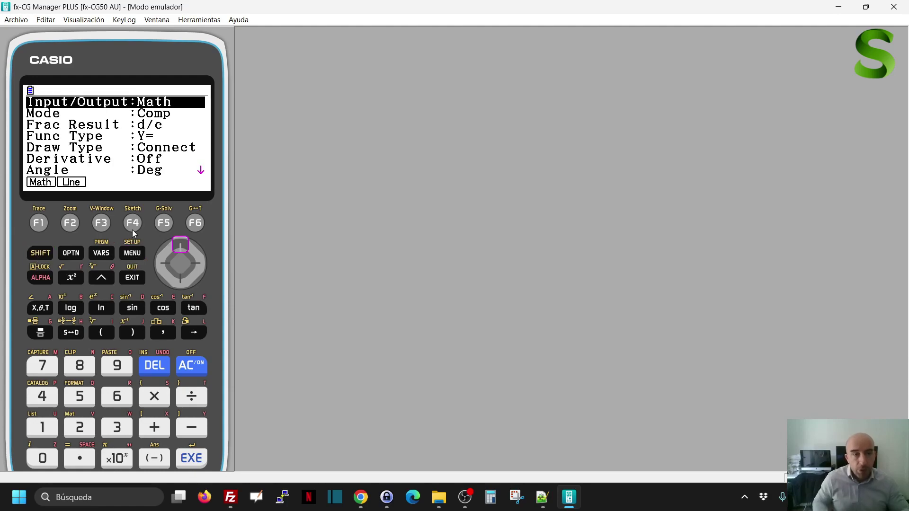
key(Up)
key(Up)
key(Down)
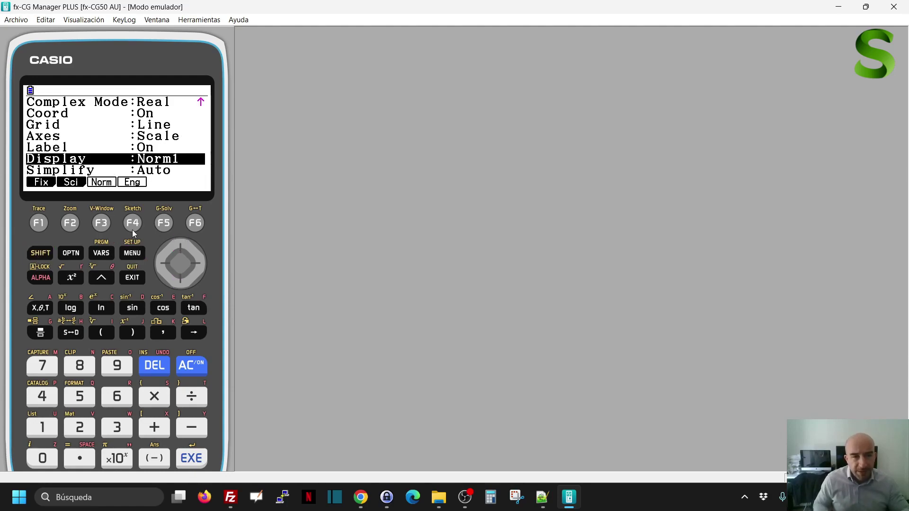
click(72, 224)
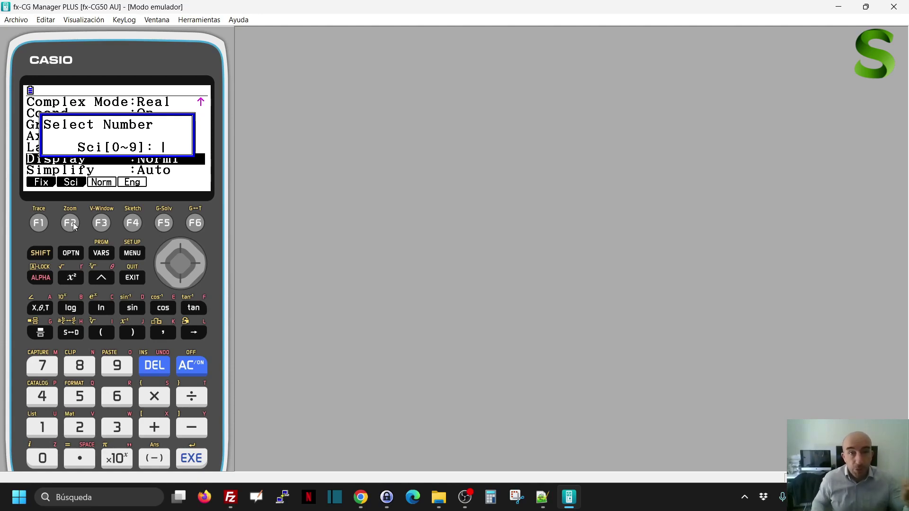
text(3)
key(Return)
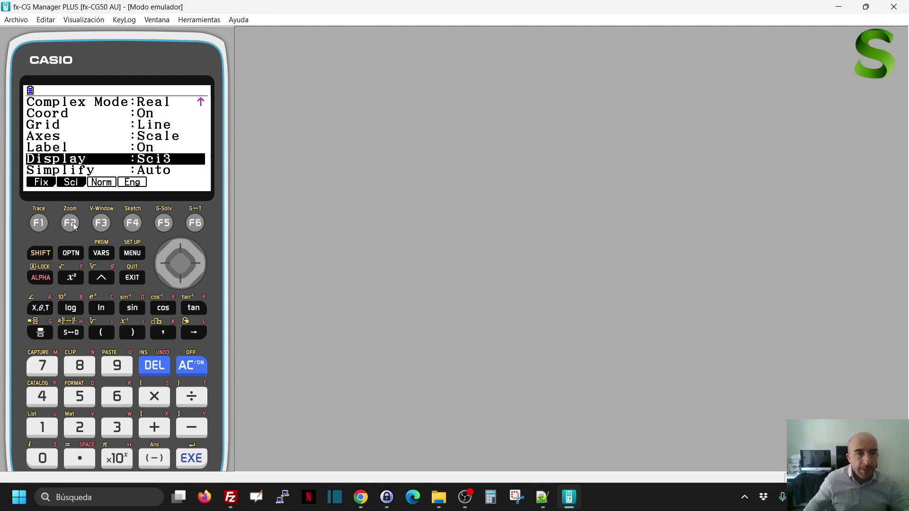
click(132, 278)
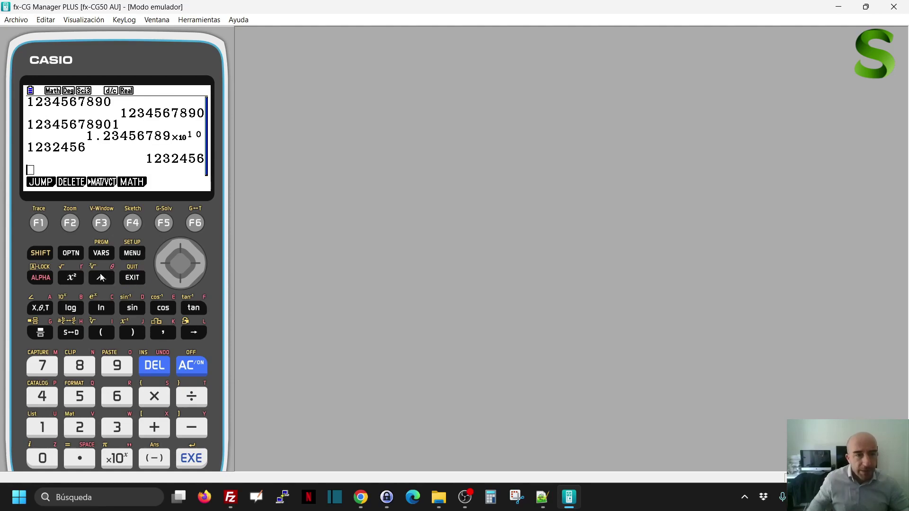
- Re-evaluate the 1232456 line (1.23×10^06) and evaluate 4566 (4.57×10^03) under Sci3
key(Up)
key(Up)
key(Return)
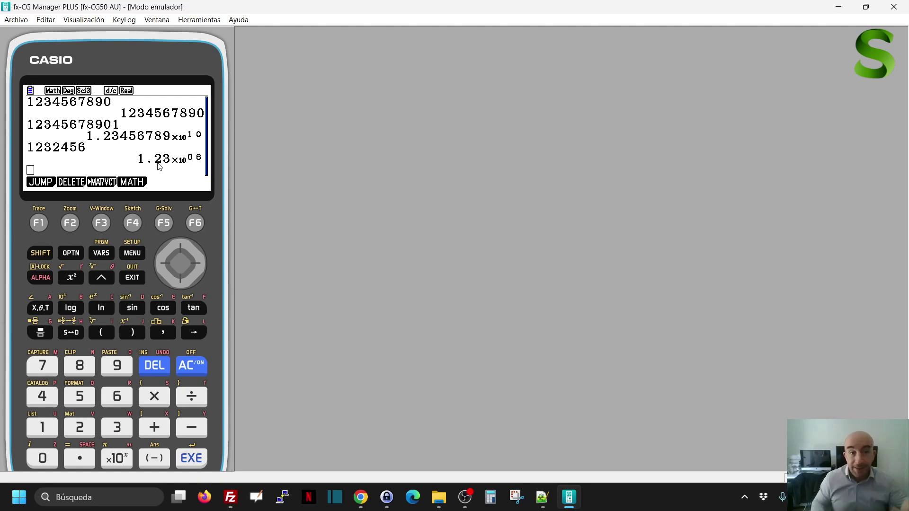
text(4566)
key(Return)
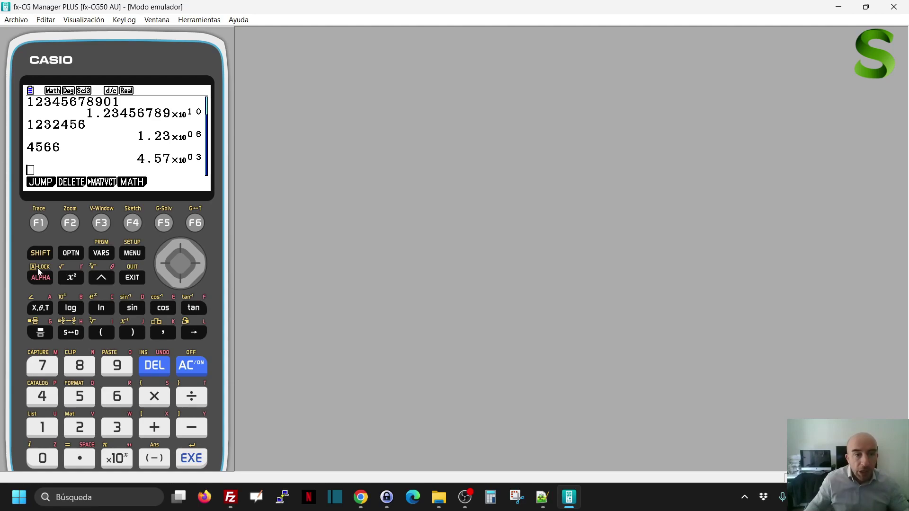
- In SET UP, change the Display setting from Sci3 to Norm1, then exit setup
click(40, 254)
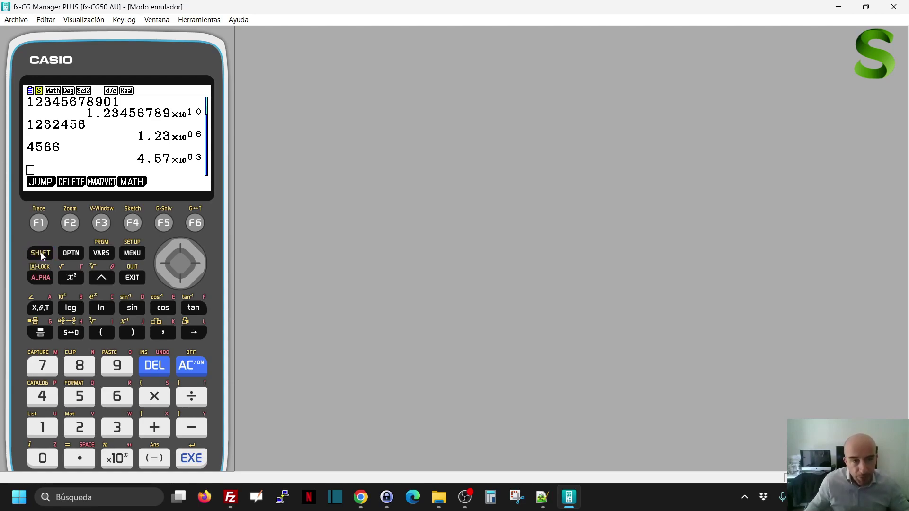
click(133, 254)
key(Down)
key(Down)
key(Down)
key(Down)
key(Down)
key(Down)
key(Down)
key(Down)
key(Down)
key(Down)
key(Down)
key(Down)
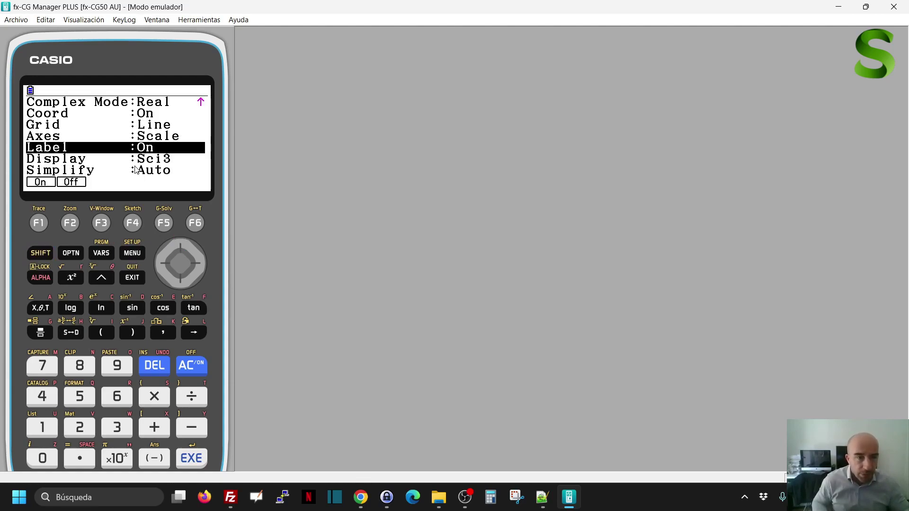
click(102, 226)
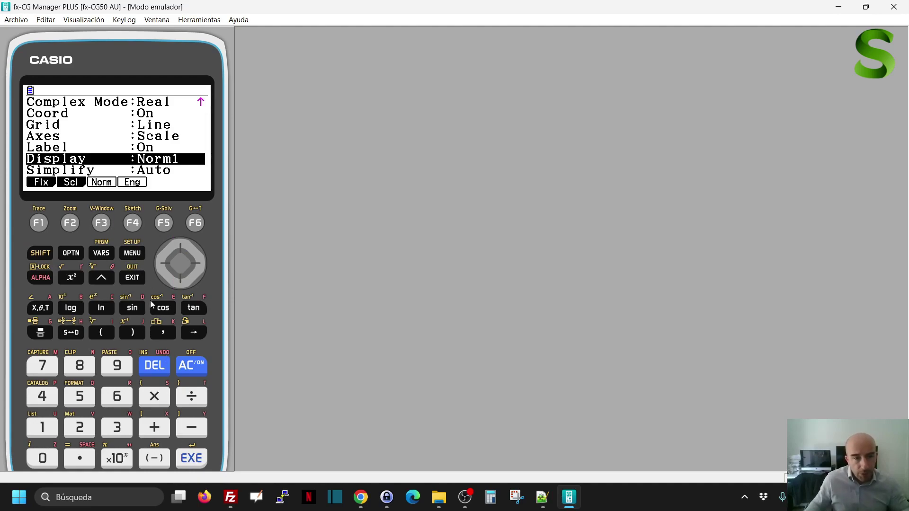
click(132, 278)
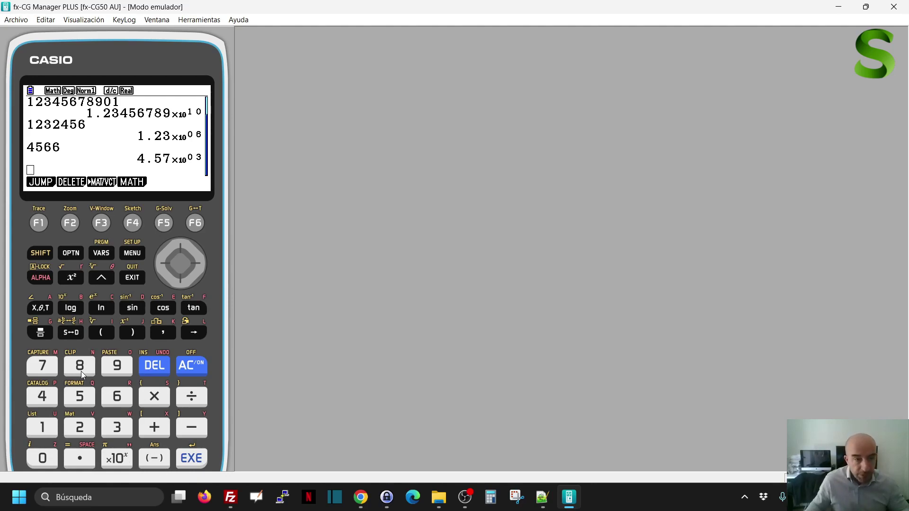
click(46, 406)
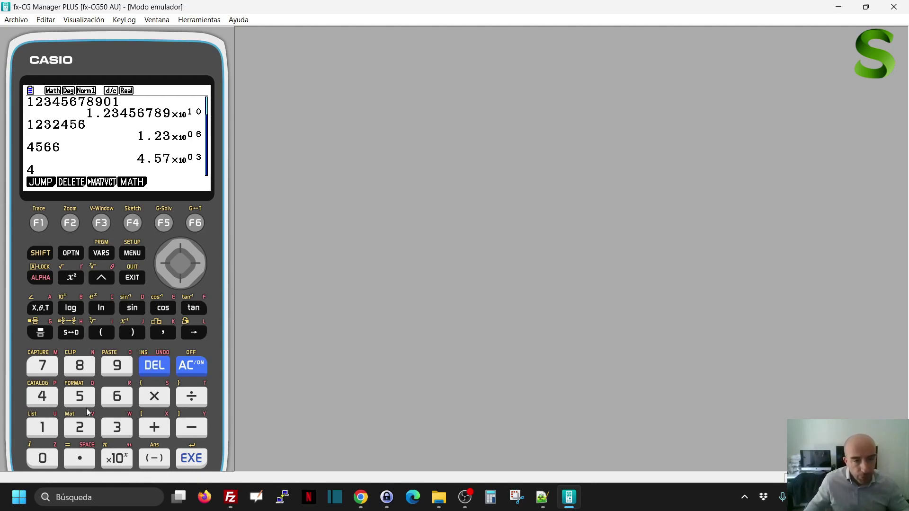
click(117, 459)
click(117, 426)
click(154, 397)
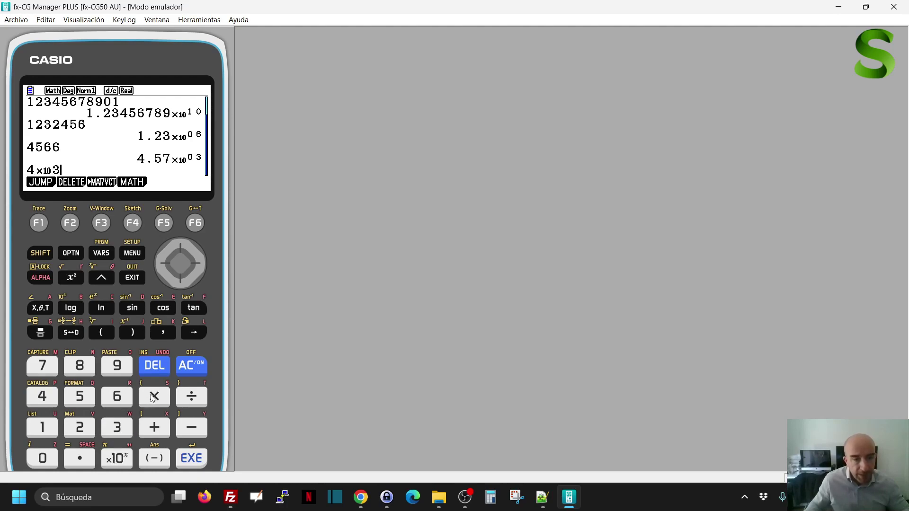
click(117, 396)
click(117, 458)
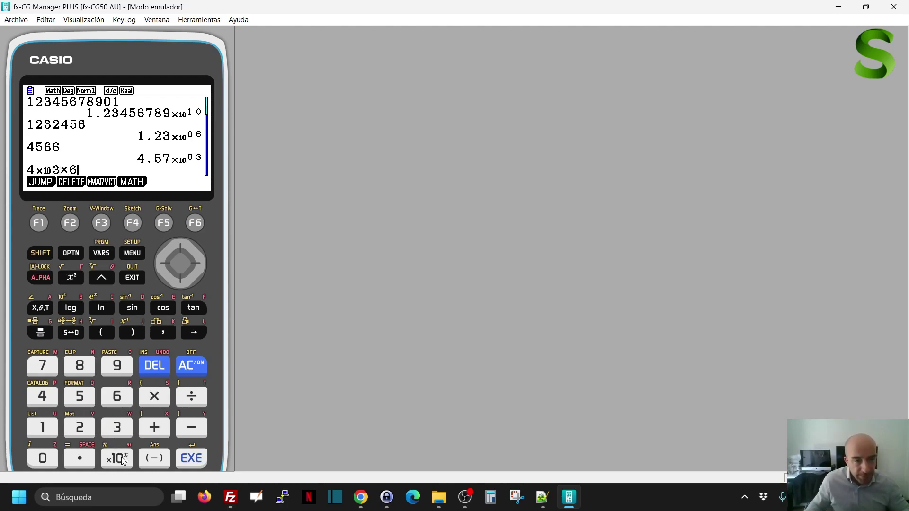
click(81, 400)
click(194, 460)
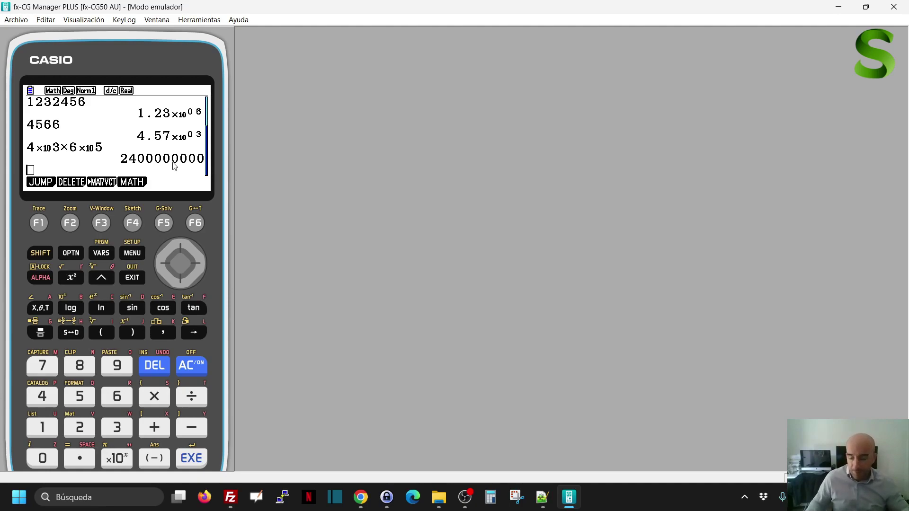
- Enter 4×10^3÷2×10^6 using the ×10^x key and evaluate it
text(4)
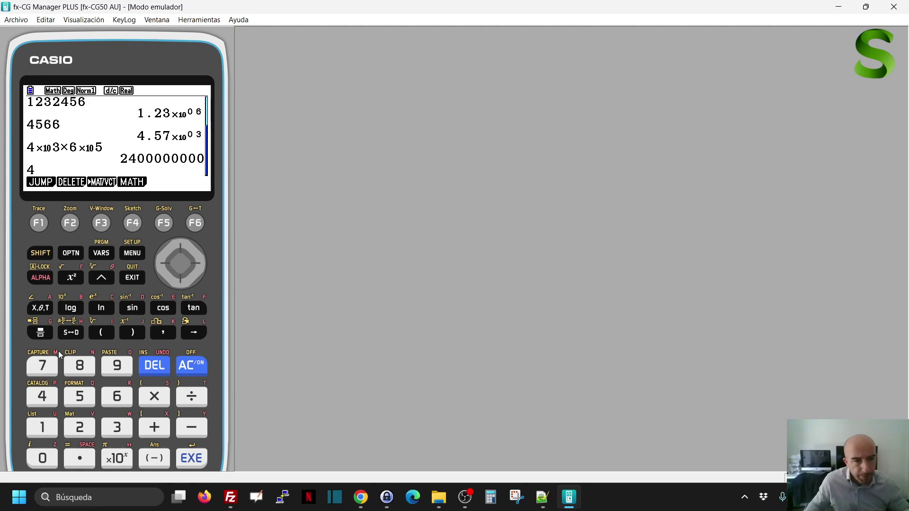
click(122, 461)
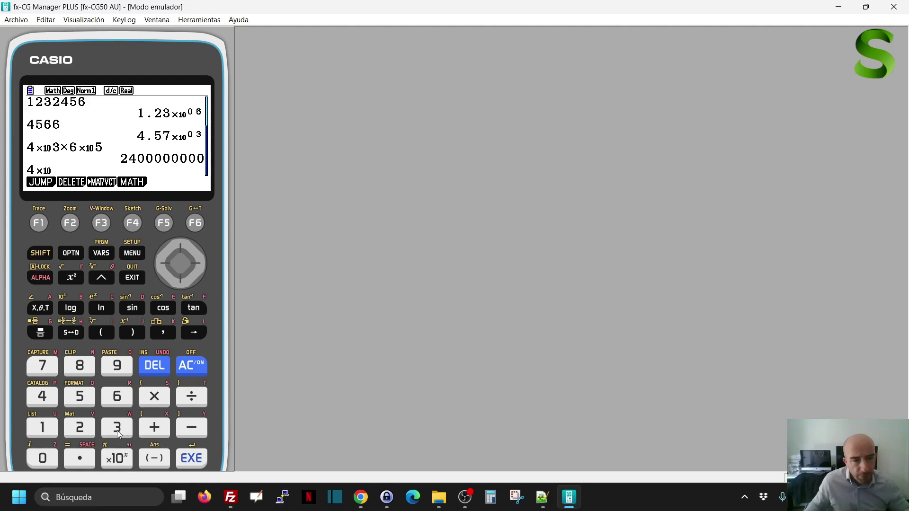
click(118, 429)
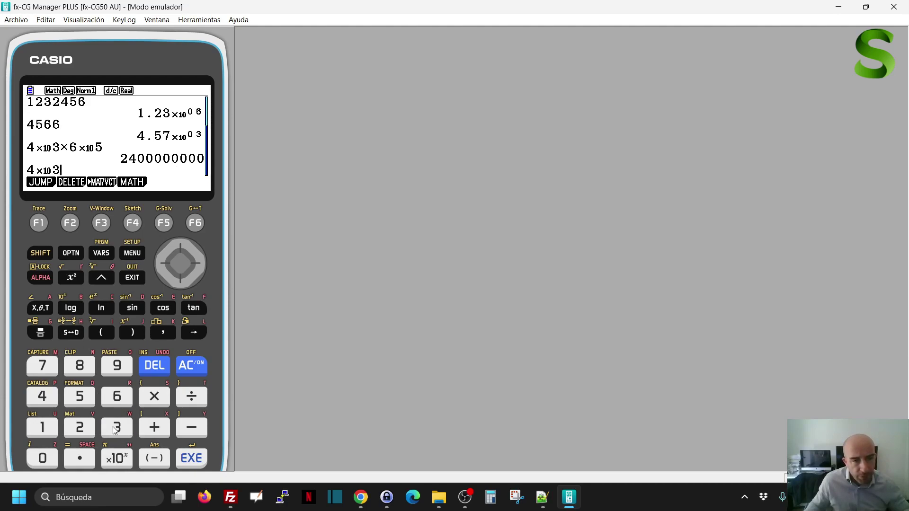
click(191, 399)
click(83, 429)
click(115, 459)
click(117, 397)
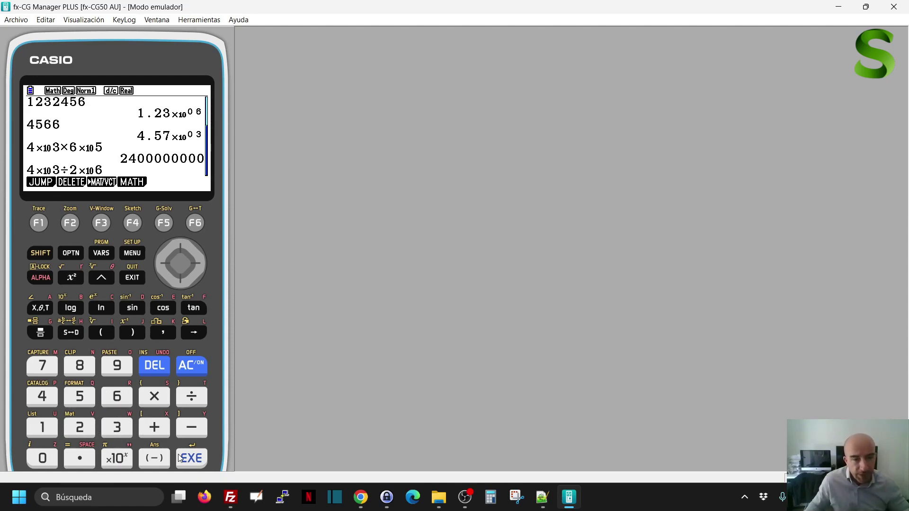
click(192, 458)
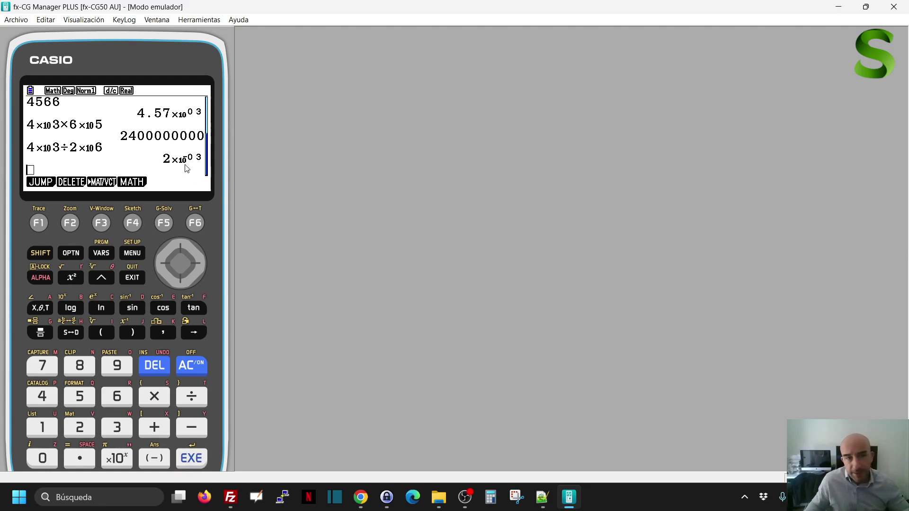